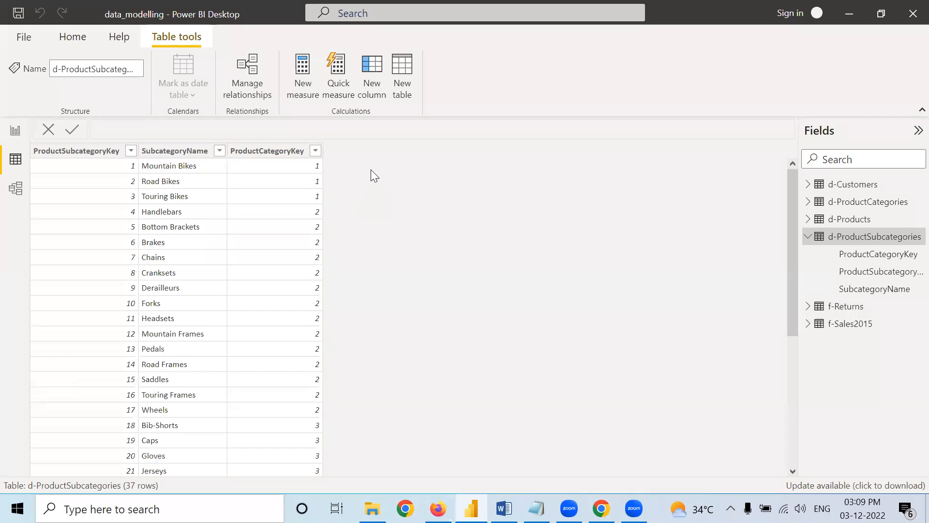
Add a calculated column named Category to d-ProductSubcategories, starting a SWITCH formula that evaluates ProductCategoryKey
{"action": "left_click", "coordinate": [372, 62]}
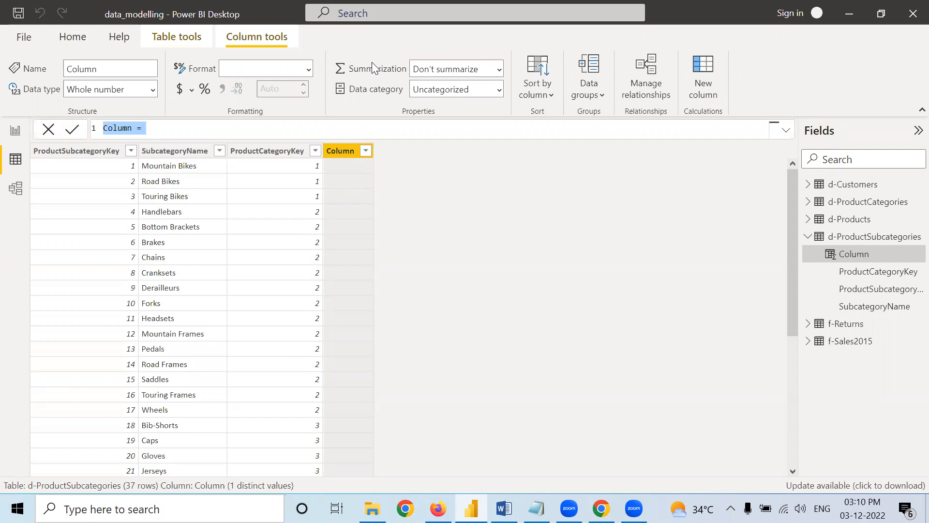
{"action": "type", "text": "Categ"}
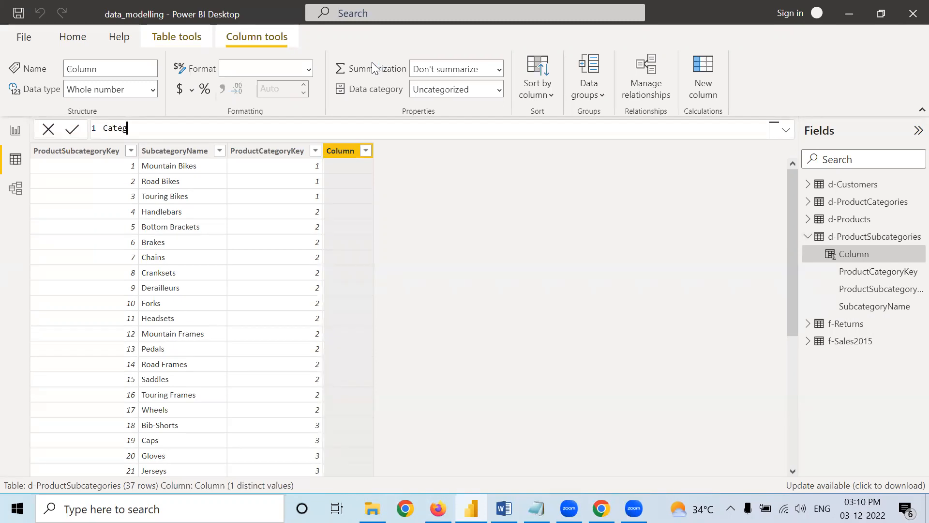
{"action": "type", "text": "ory = swi"}
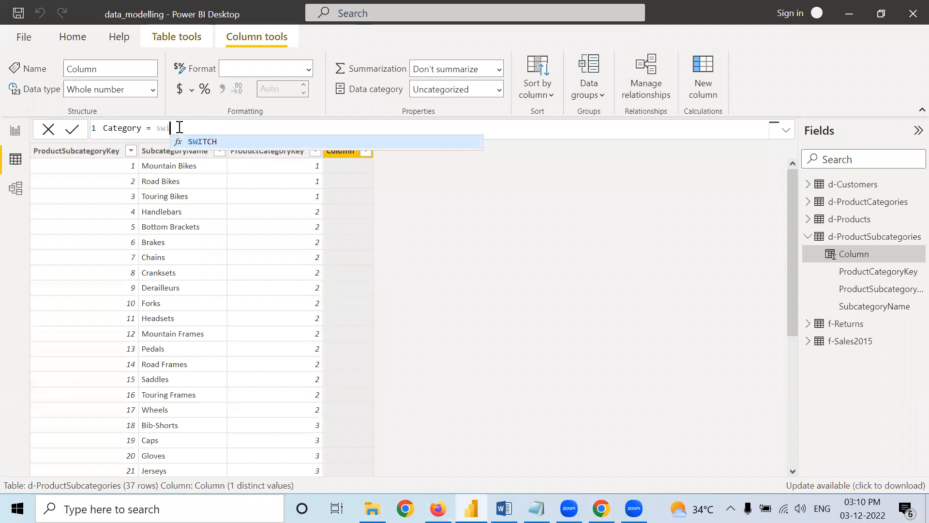
{"action": "left_click", "coordinate": [215, 142]}
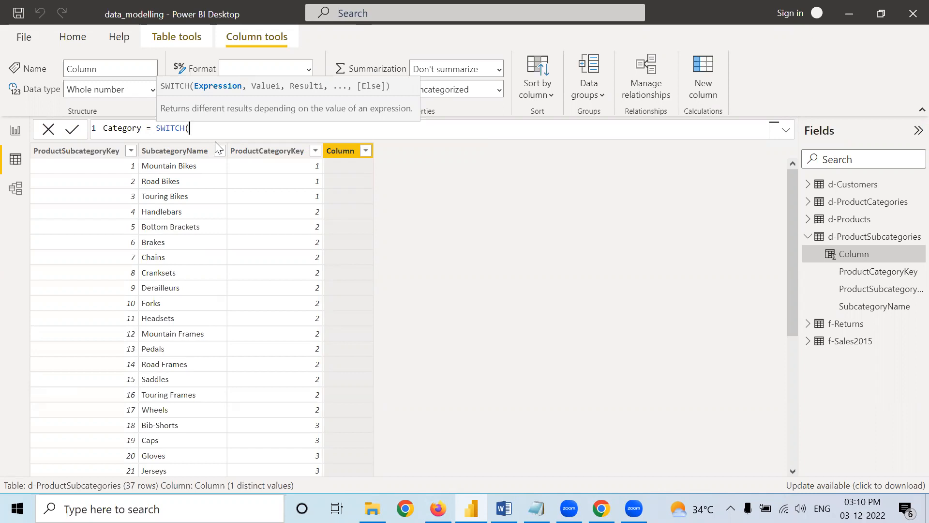
{"action": "type", "text": "pro"}
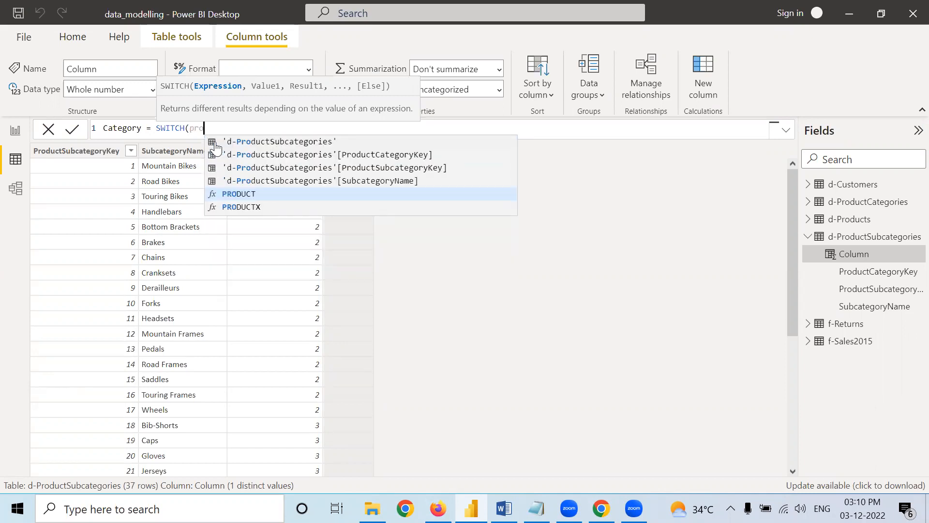
{"action": "left_click", "coordinate": [343, 158]}
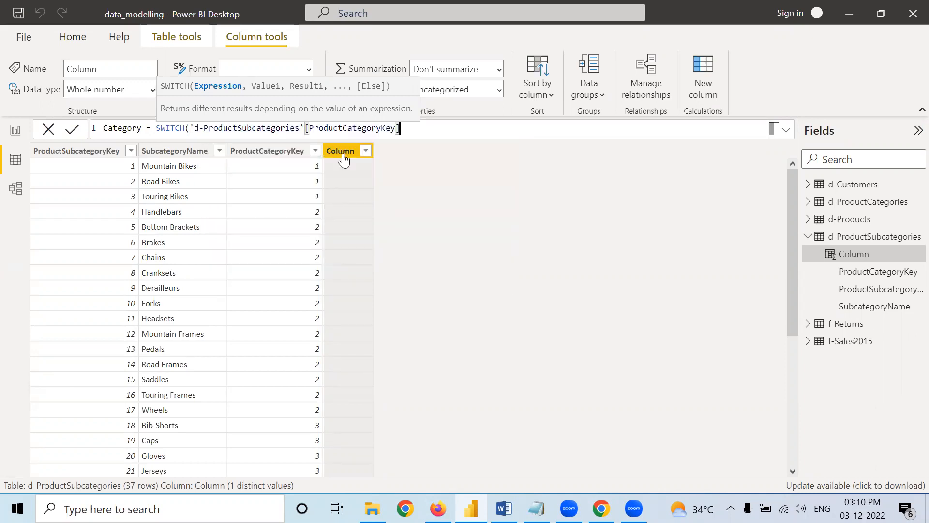
{"action": "type", "text": ","}
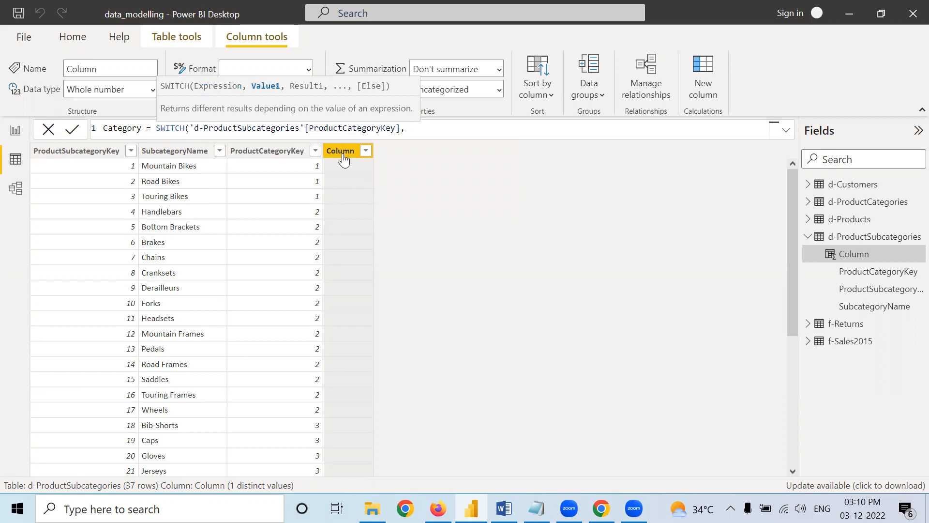
In the SWITCH formula, map value 1 to "Bikes" and value 2 to "Components"
{"action": "type", "text": "1,\"\""}
{"action": "key", "text": "Left"}
{"action": "type", "text": "Bikes"}
{"action": "key", "text": "Right"}
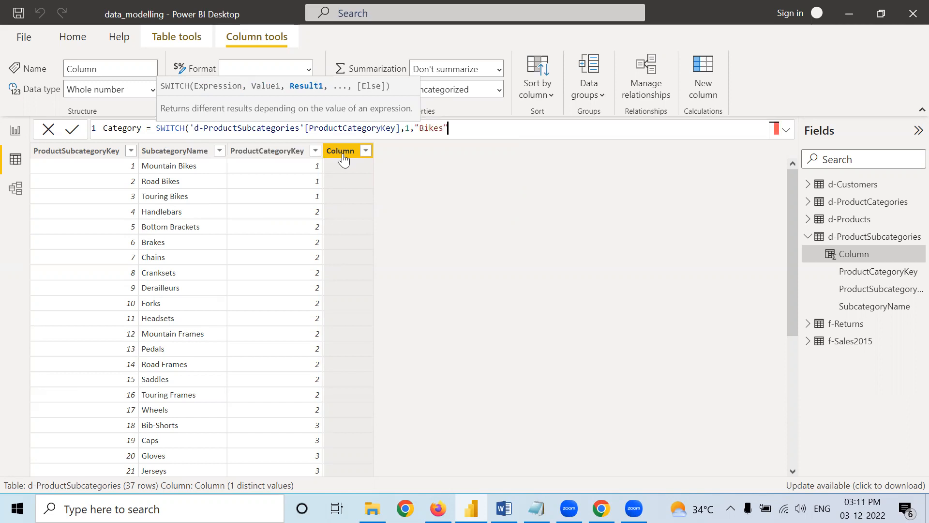
{"action": "type", "text": ",2"}
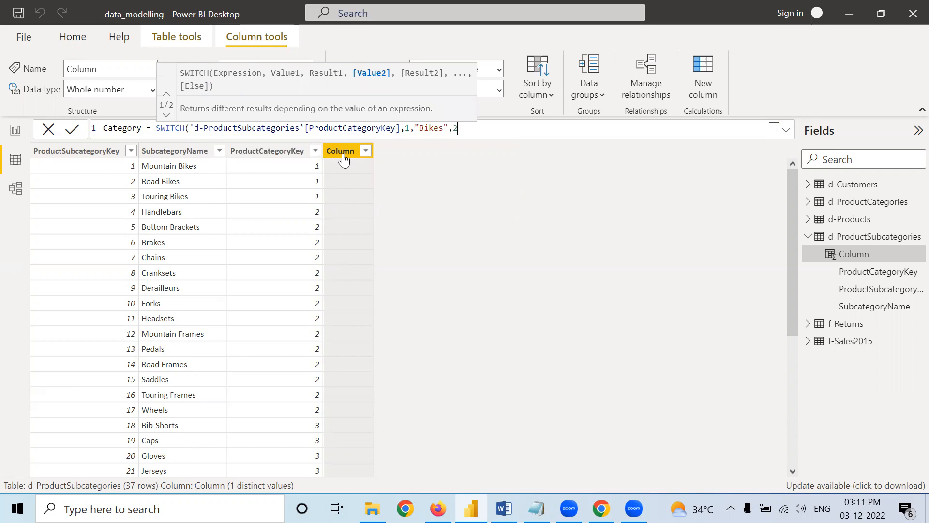
{"action": "type", "text": ",\""}
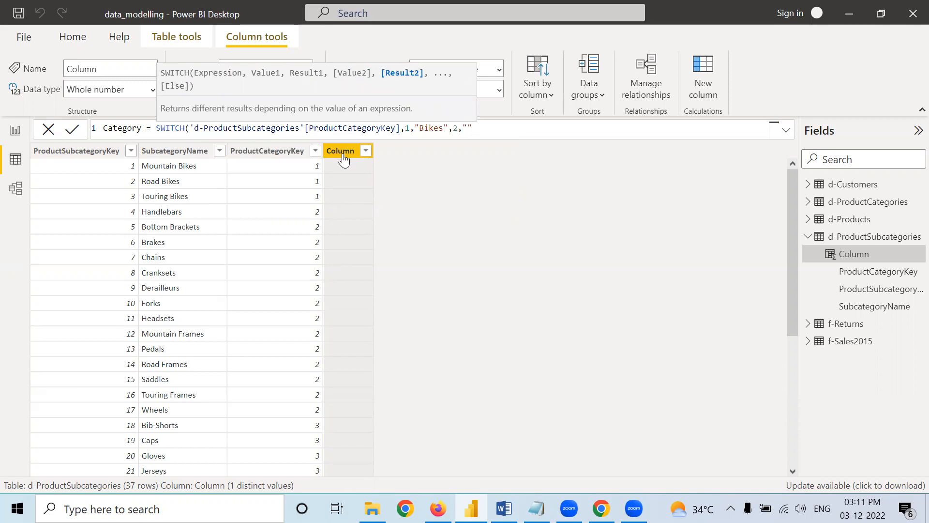
{"action": "type", "text": "Components"}
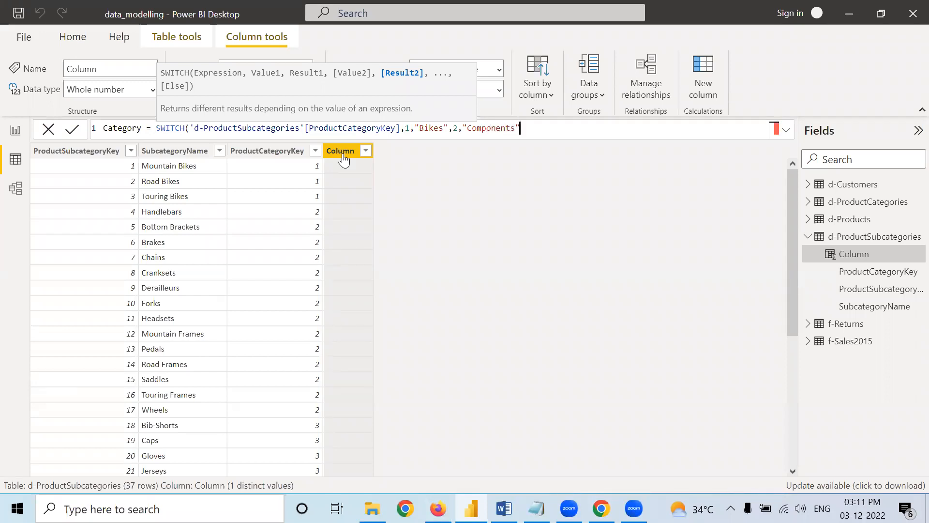
Extend the SWITCH formula with value 3 mapped to "Clothings"
{"action": "type", "text": ",3,\"\""}
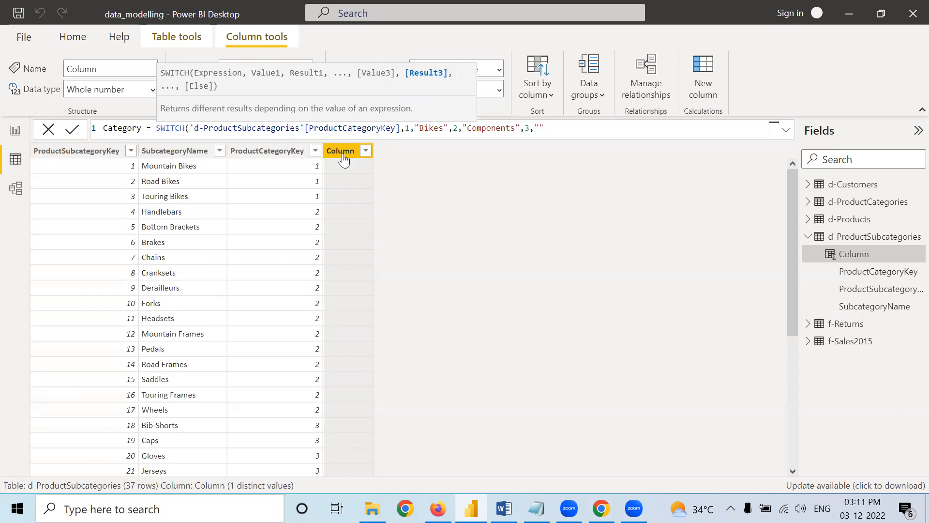
{"action": "type", "text": "Cl"}
{"action": "type", "text": "othin"}
{"action": "type", "text": "gs"}
{"action": "key", "text": "Right"}
Add another value-result pair, 3 with "Accessories", and close the SWITCH formula's parenthesis
{"action": "type", "text": ",3,"}
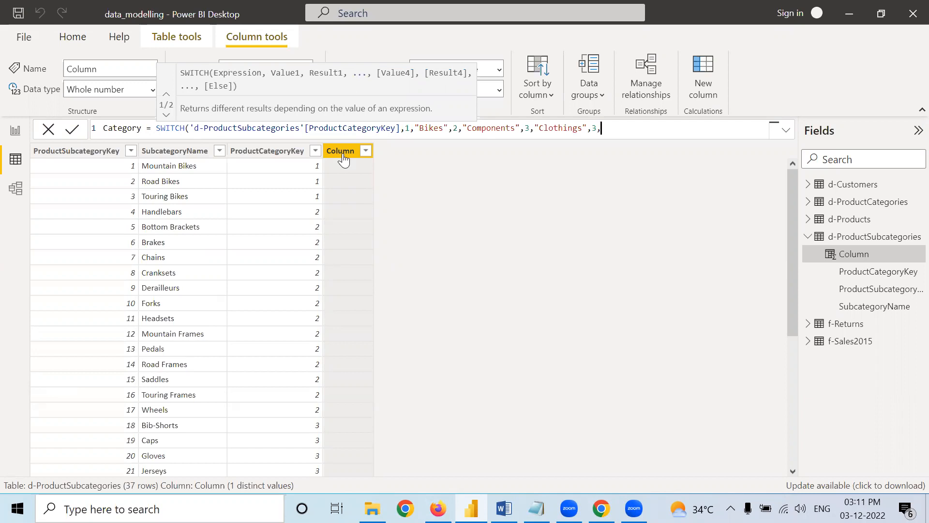
{"action": "type", "text": "\"\"Access"}
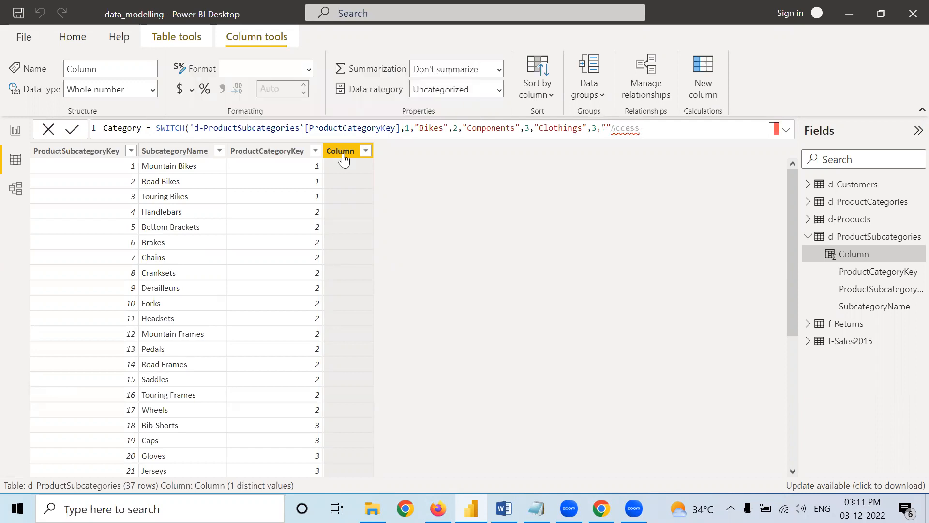
{"action": "type", "text": "ories"}
{"action": "mouse_move", "coordinate": [665, 124]}
{"action": "left_click_drag", "start_coordinate": [664, 126], "coordinate": [611, 128]}
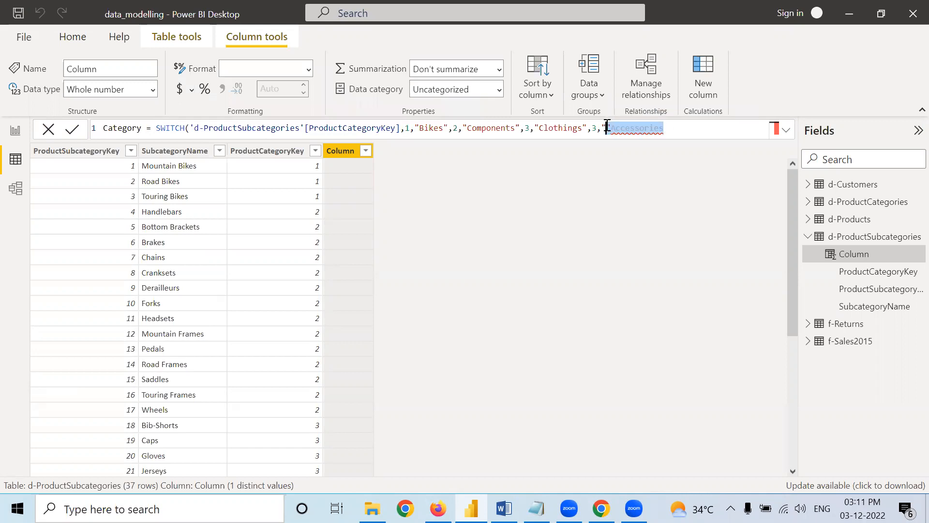
{"action": "key", "text": "BackSpace"}
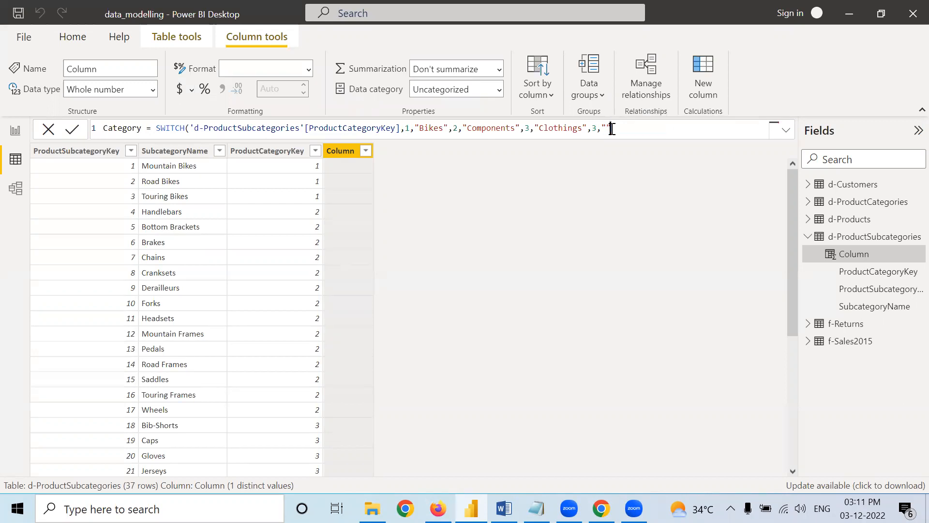
{"action": "key", "text": "ctrl+z"}
{"action": "type", "text": ")"}
Change the value paired with "Accessories" to 4, commit the Category formula and check the column's remaining rows
{"action": "left_click", "coordinate": [595, 129]}
{"action": "key", "text": "BackSpace"}
{"action": "type", "text": "4"}
{"action": "left_click", "coordinate": [705, 128]}
{"action": "key", "text": "Return"}
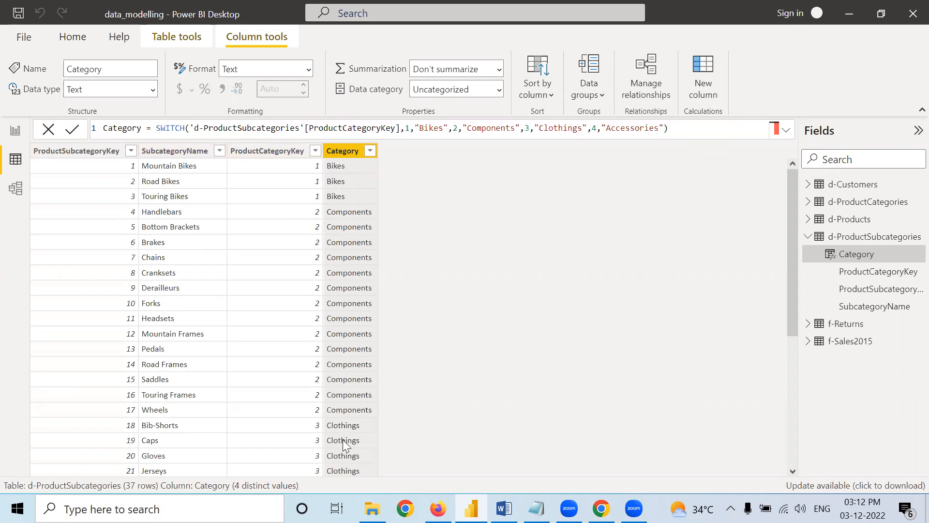
{"action": "left_click", "coordinate": [792, 456]}
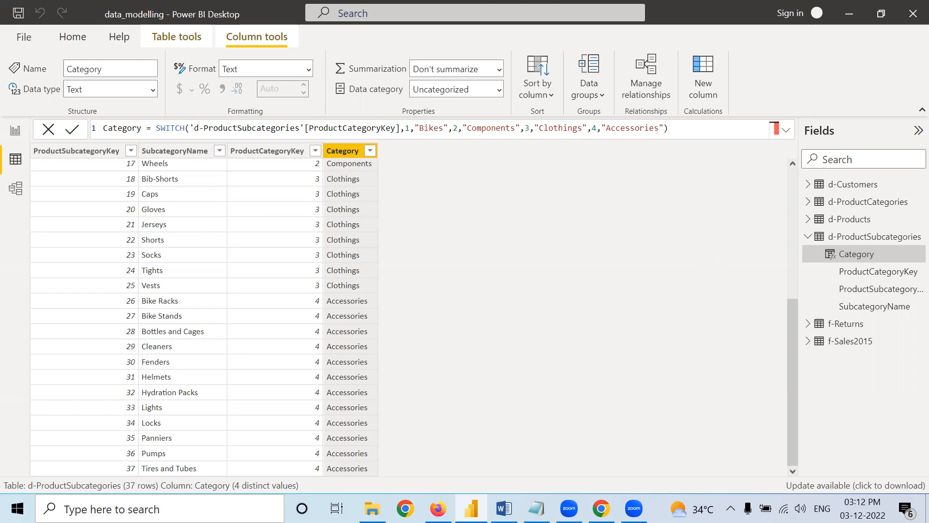
Switch to Firefox and bring up Microsoft's Data Analysis Expressions (DAX) Reference page
{"action": "left_click", "coordinate": [601, 508]}
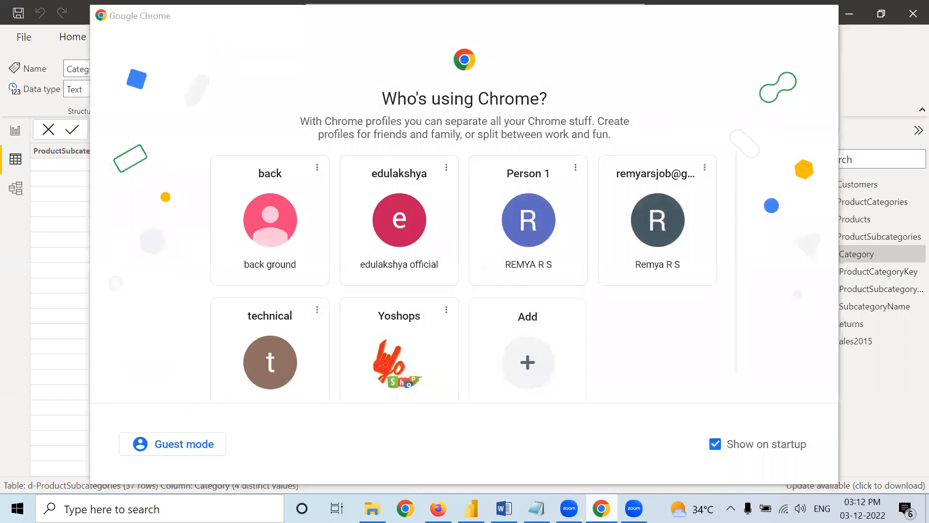
{"action": "left_click", "coordinate": [472, 508]}
{"action": "left_click", "coordinate": [438, 508]}
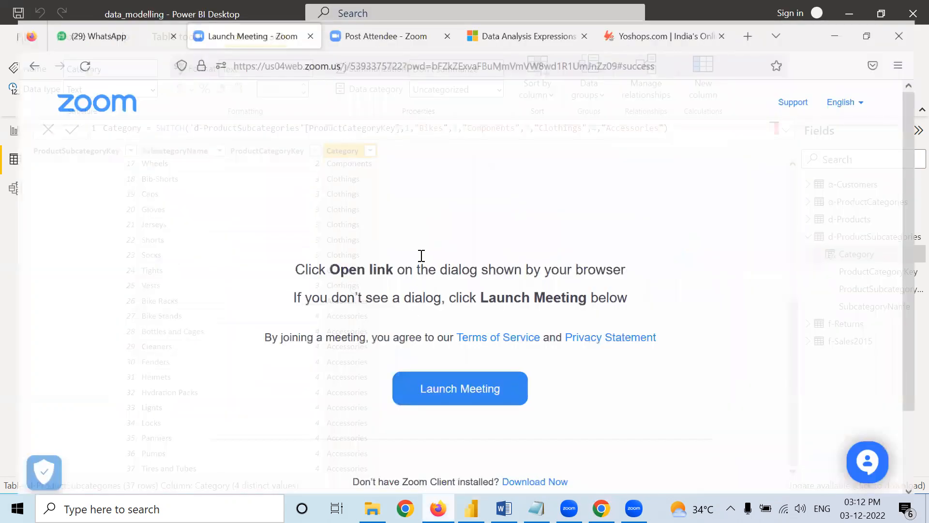
{"action": "left_click", "coordinate": [533, 9]}
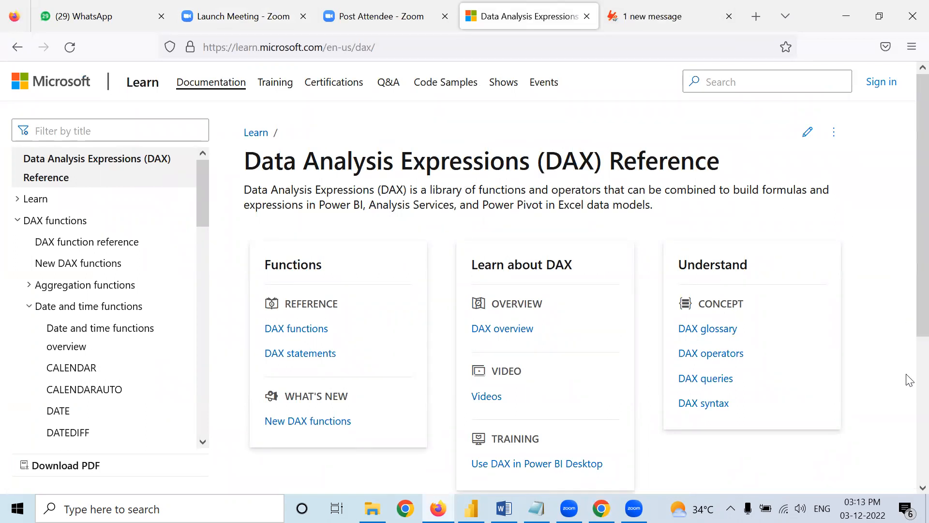
Look through the DAX reference's function categories with the Date and time functions group collapsed, and return to Power BI Desktop
{"action": "scroll", "coordinate": [907, 349], "scroll_direction": "down", "scroll_amount": 5}
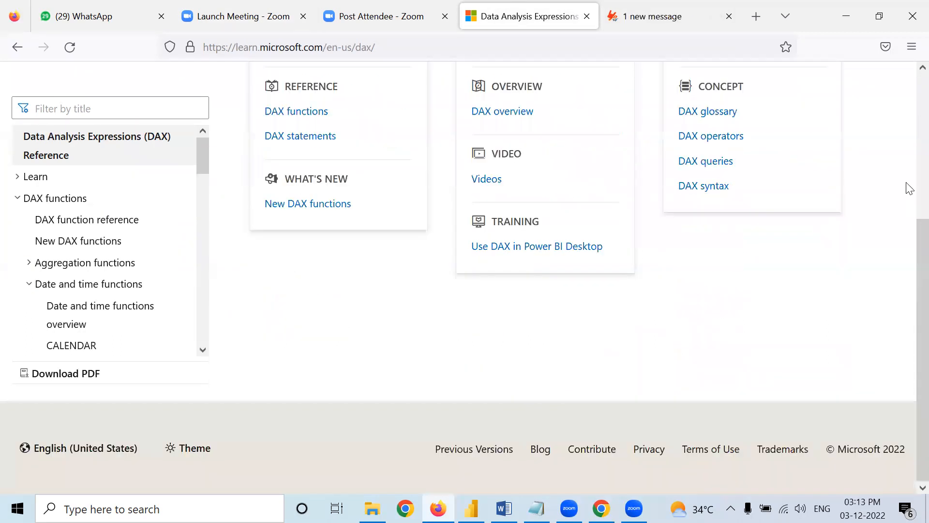
{"action": "scroll", "coordinate": [908, 189], "scroll_direction": "up", "scroll_amount": 5}
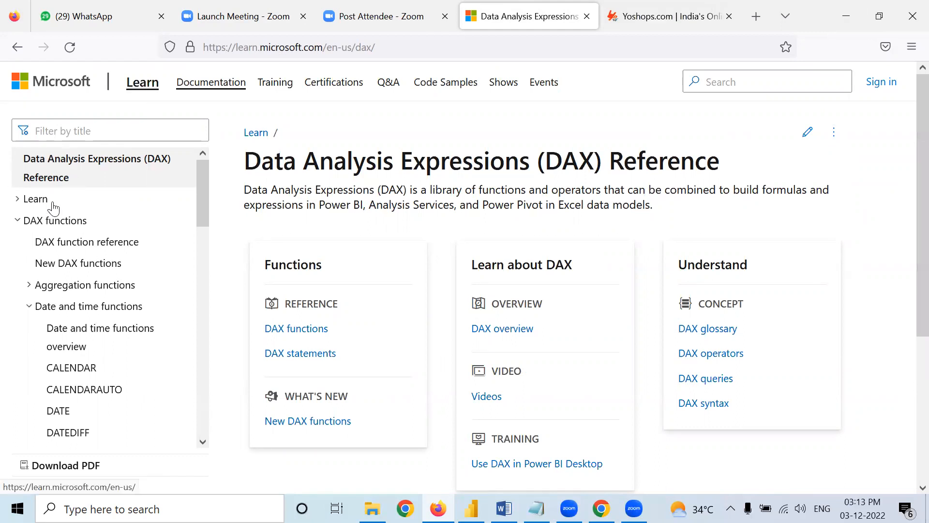
{"action": "left_click", "coordinate": [28, 306]}
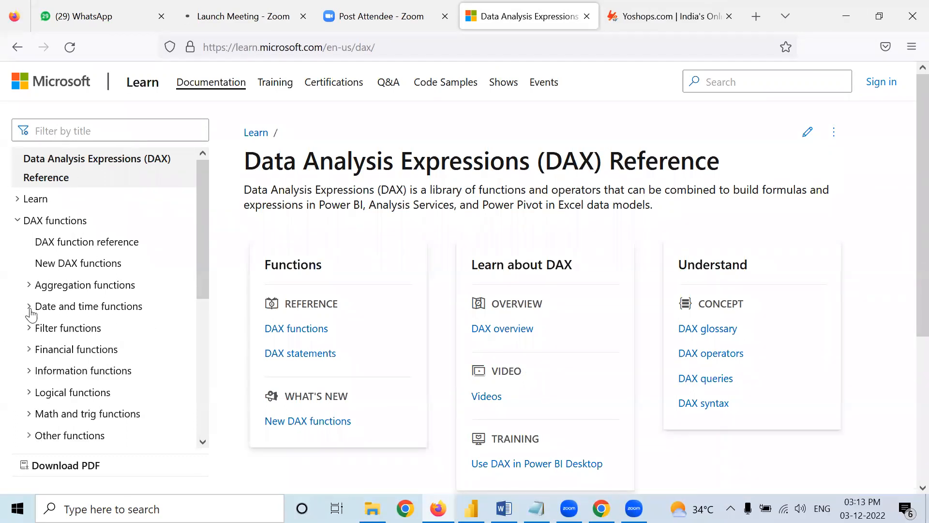
{"action": "left_click", "coordinate": [203, 399]}
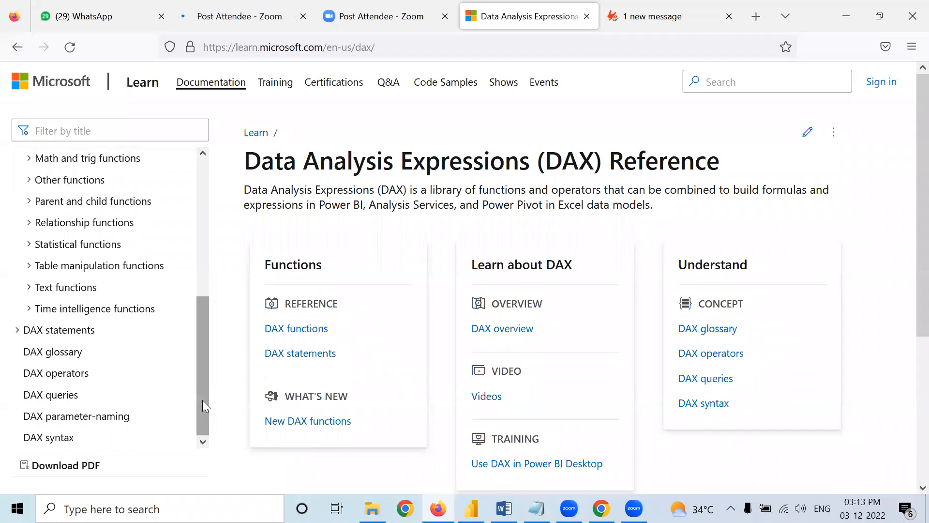
{"action": "left_click", "coordinate": [203, 269]}
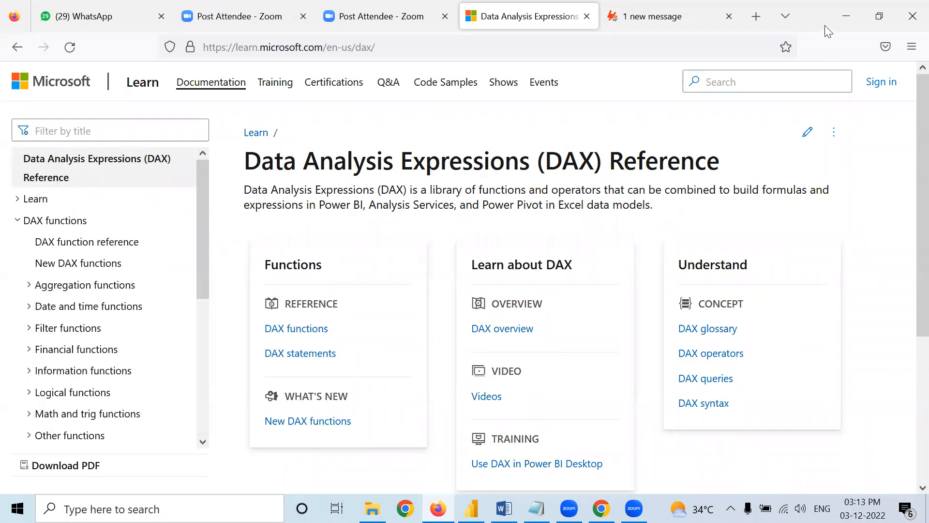
{"action": "left_click", "coordinate": [853, 20]}
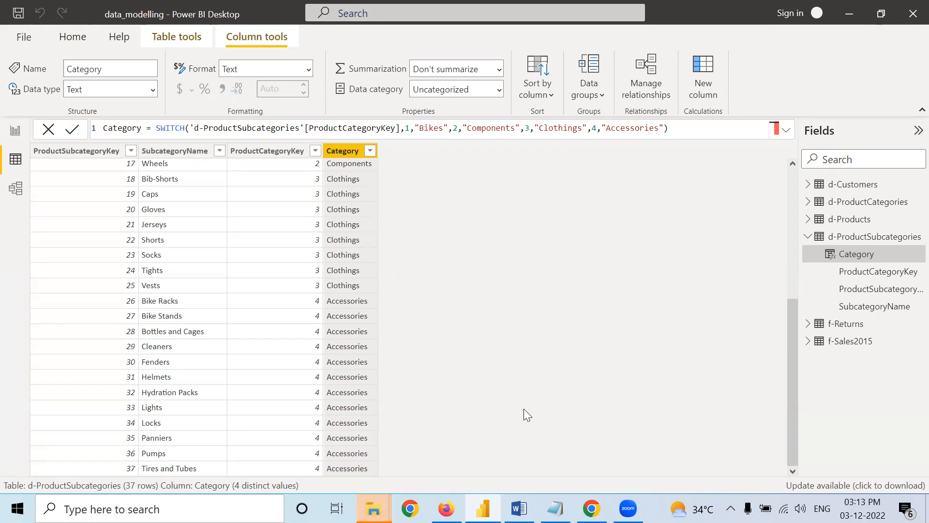
Switch to Firefox and open the Yoshops page for Data Analyst Training Program With Real Time Project, dismissing the ad
{"action": "left_click", "coordinate": [446, 508]}
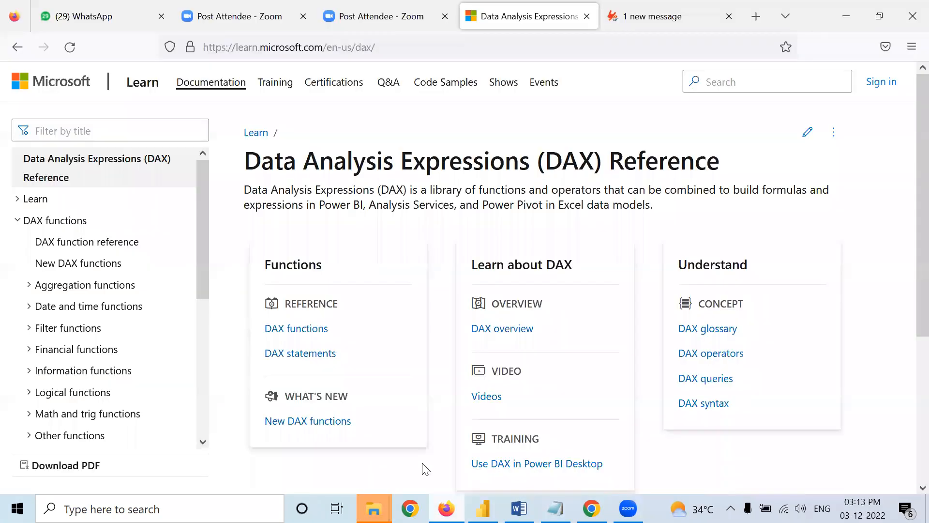
{"action": "left_click", "coordinate": [643, 17]}
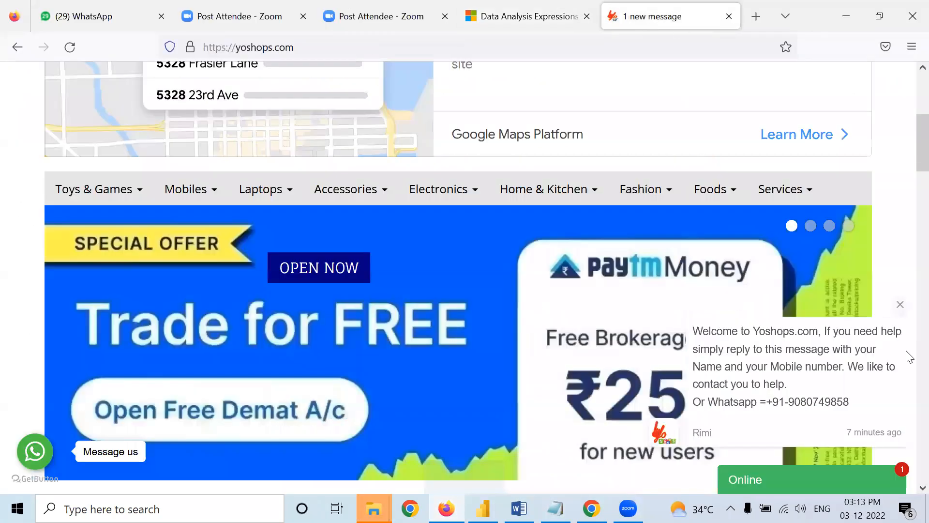
{"action": "scroll", "coordinate": [909, 403], "scroll_direction": "down", "scroll_amount": 8}
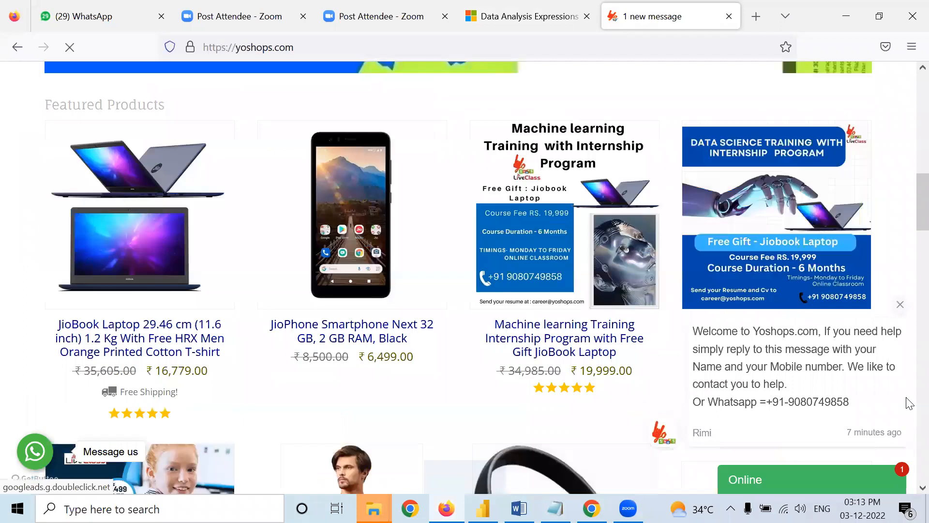
{"action": "scroll", "coordinate": [145, 266], "scroll_direction": "down", "scroll_amount": 8}
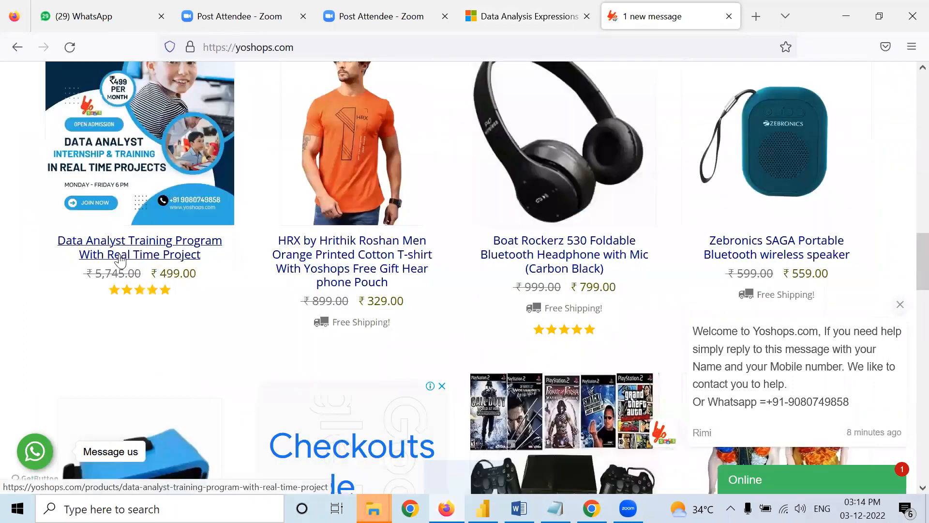
{"action": "left_click", "coordinate": [160, 262]}
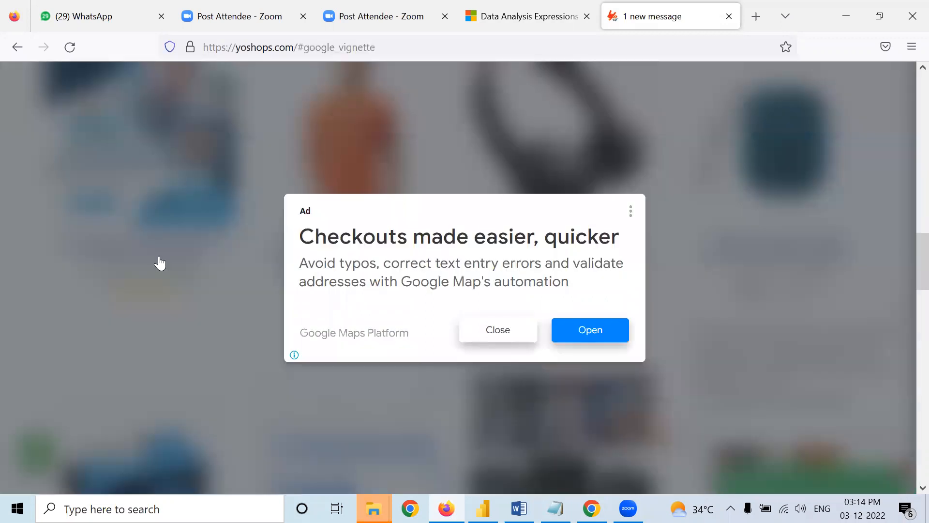
{"action": "left_click", "coordinate": [494, 332]}
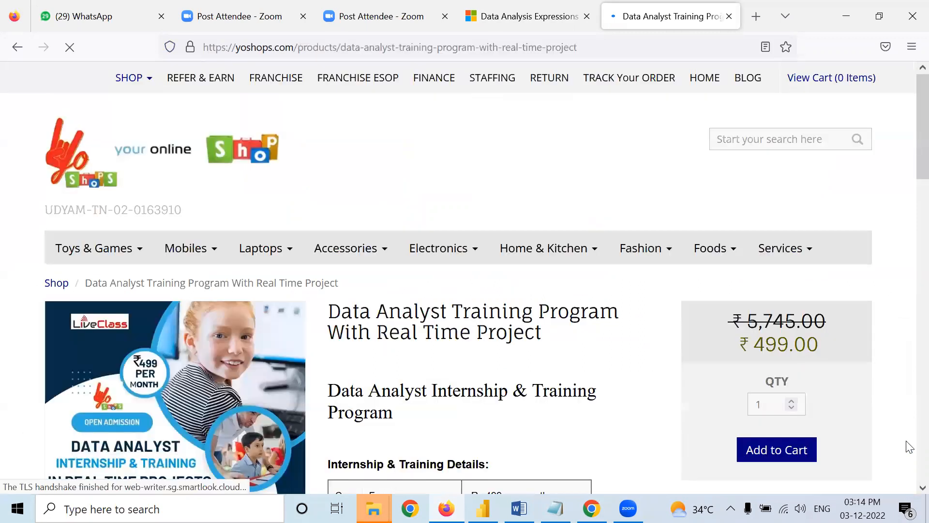
Examine the course details and the Reviews section on the Data Analyst Training Program page
{"action": "left_click_drag", "start_coordinate": [922, 133], "coordinate": [922, 441]}
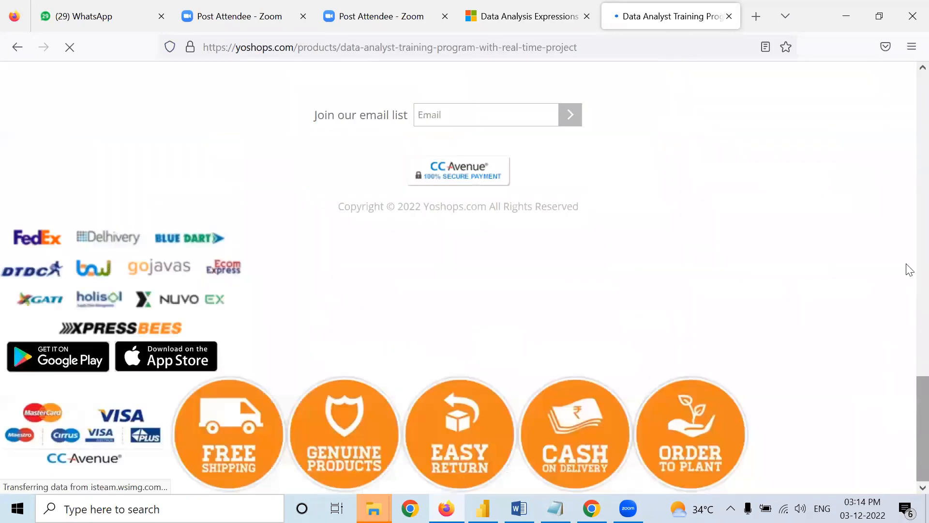
{"action": "scroll", "coordinate": [909, 416], "scroll_direction": "up", "scroll_amount": 6}
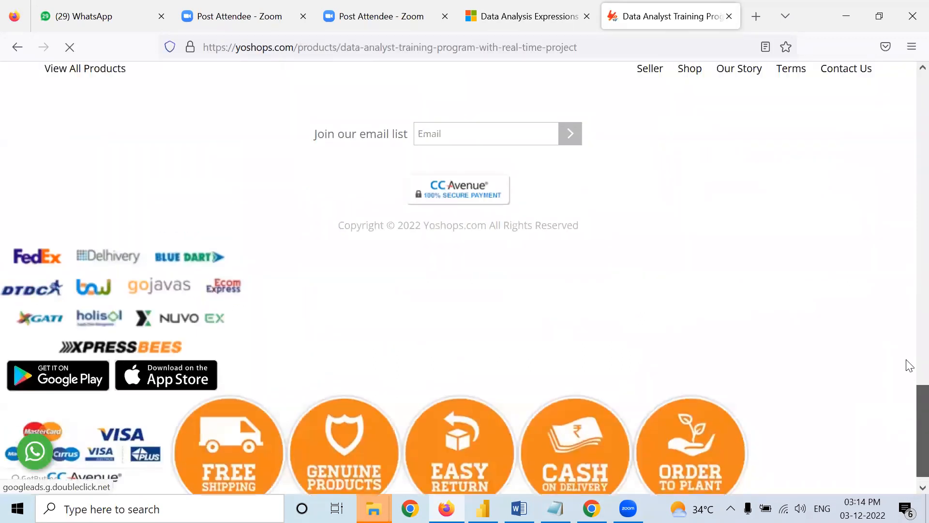
{"action": "scroll", "coordinate": [907, 261], "scroll_direction": "up", "scroll_amount": 8}
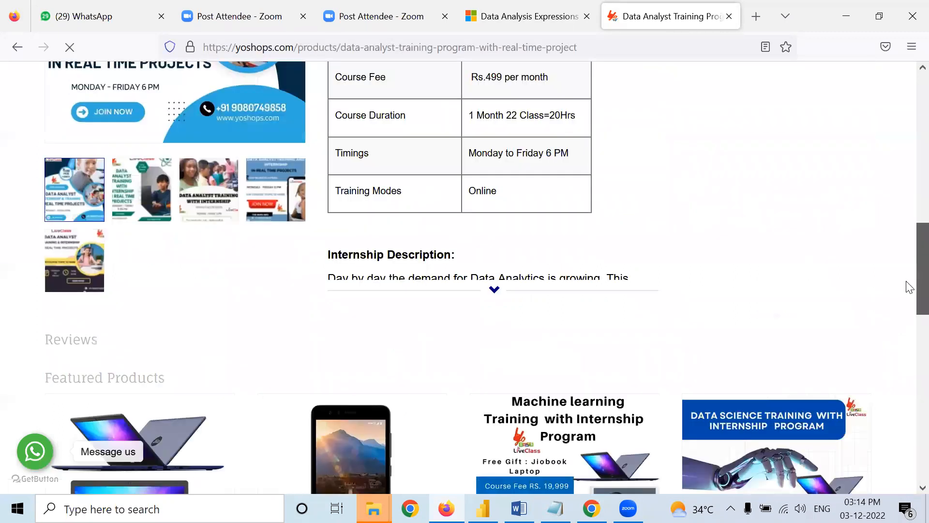
{"action": "scroll", "coordinate": [906, 284], "scroll_direction": "down", "scroll_amount": 3}
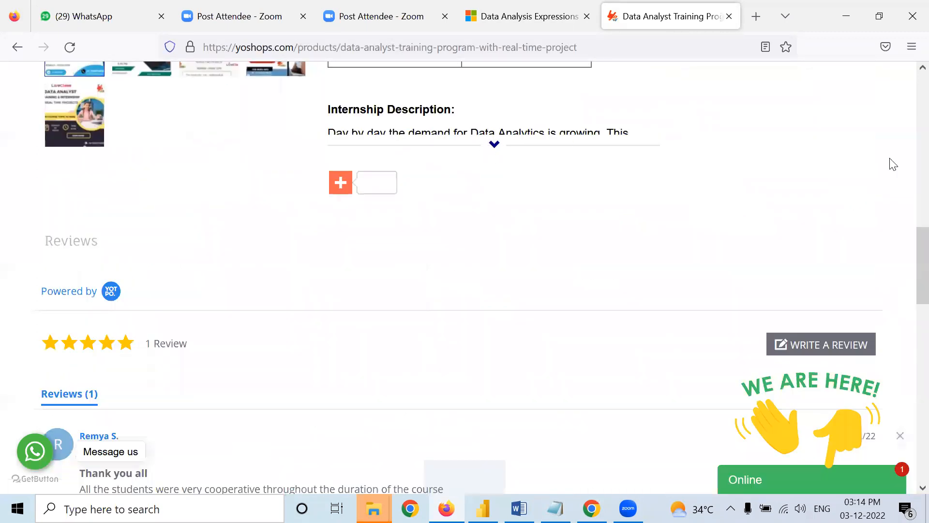
{"action": "scroll", "coordinate": [908, 271], "scroll_direction": "down", "scroll_amount": 5}
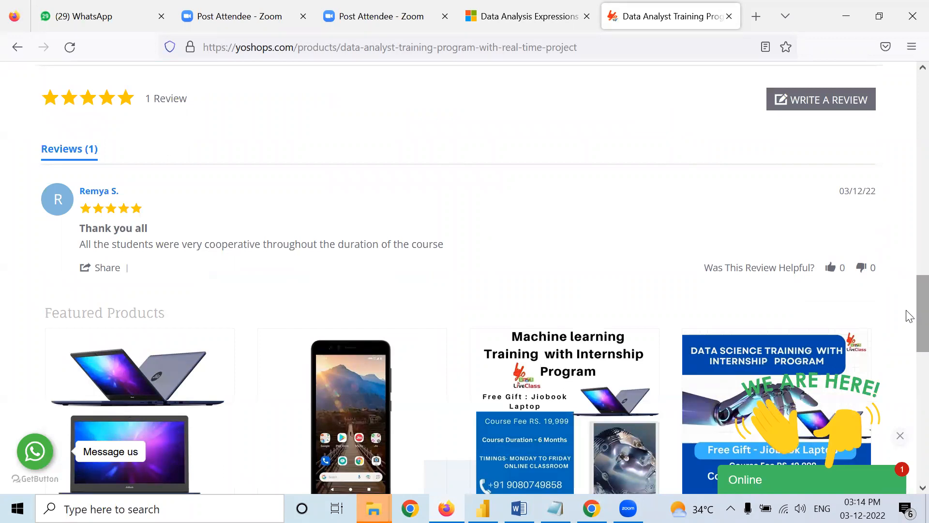
{"action": "scroll", "coordinate": [907, 310], "scroll_direction": "up", "scroll_amount": 2}
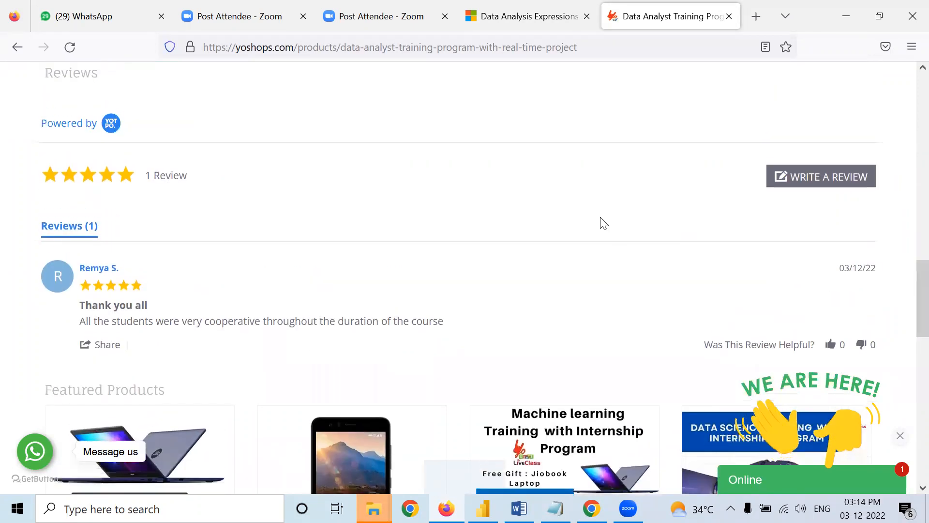